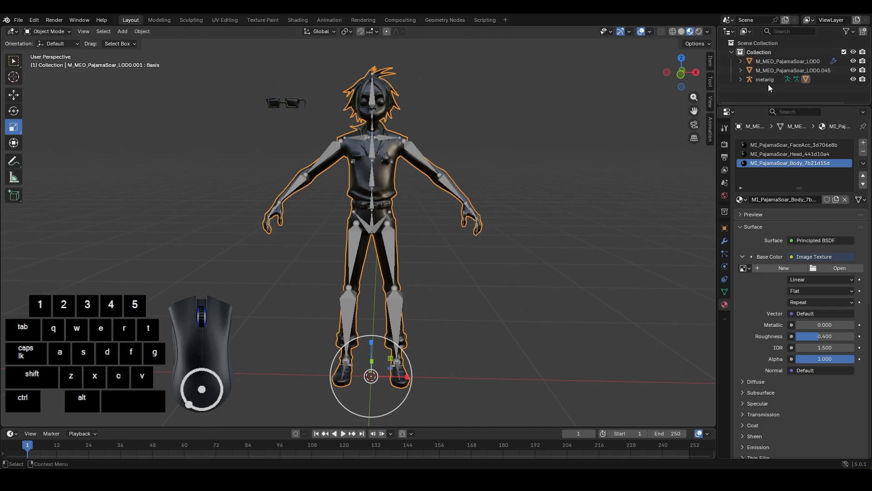
- Hide the metarig armature in the viewport so only the character mesh is displayed
{"action": "left_click", "coordinate": [854, 79]}
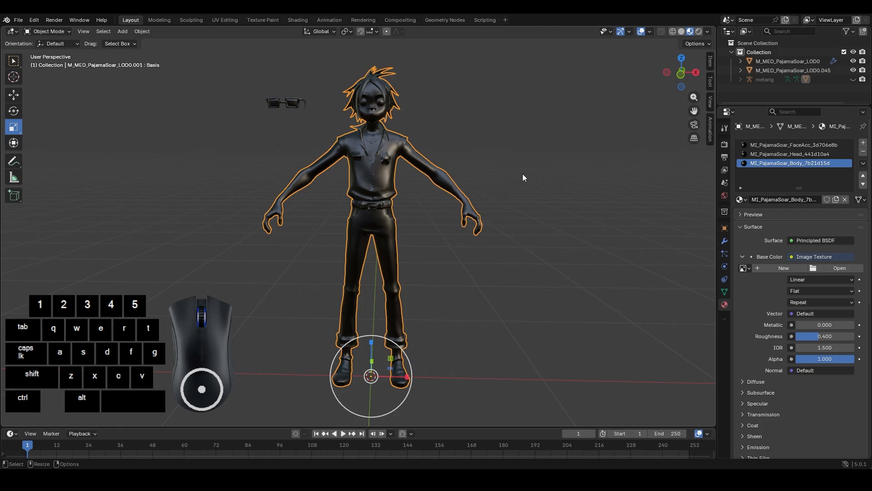
{"action": "left_click", "coordinate": [853, 79]}
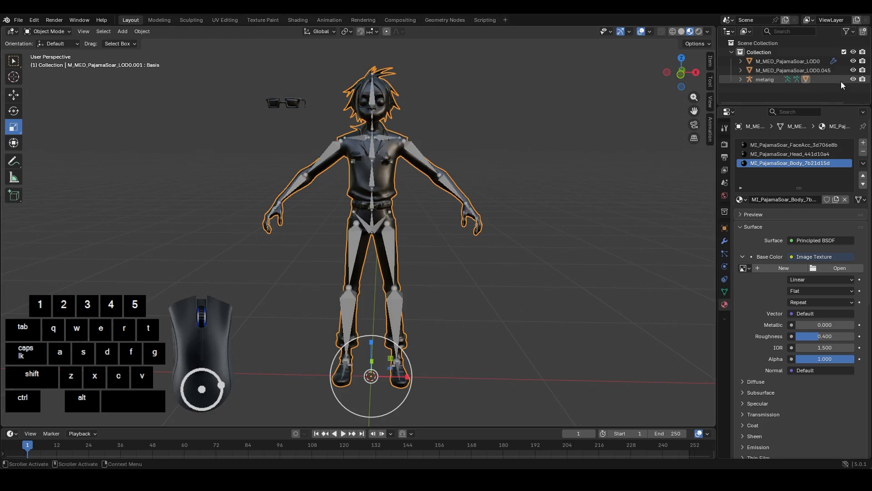
{"action": "left_click", "coordinate": [854, 79]}
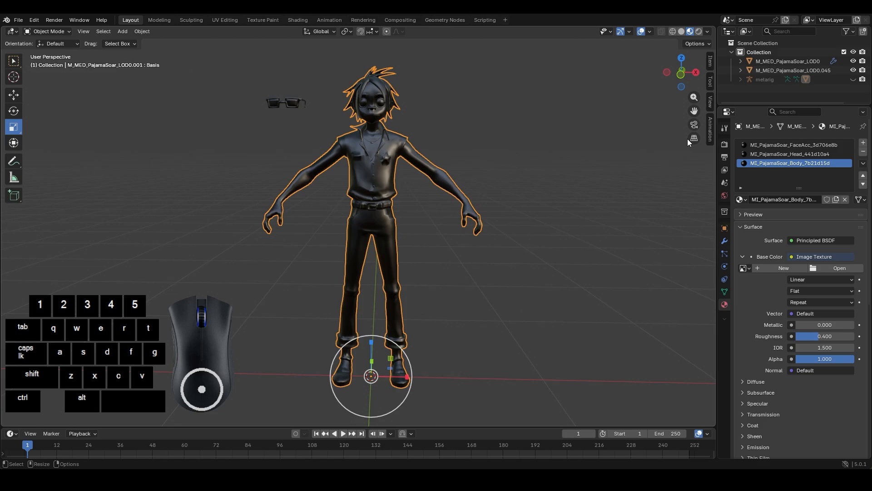
{"action": "left_click", "coordinate": [49, 32]}
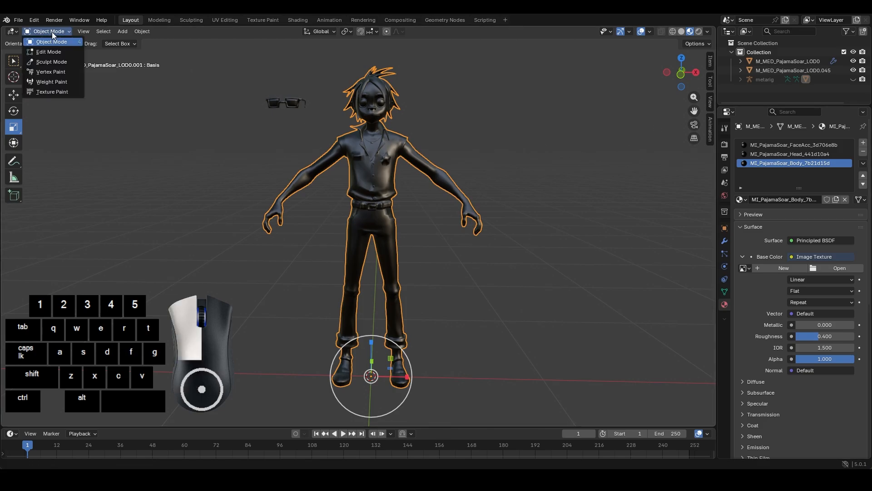
{"action": "left_click", "coordinate": [52, 32]}
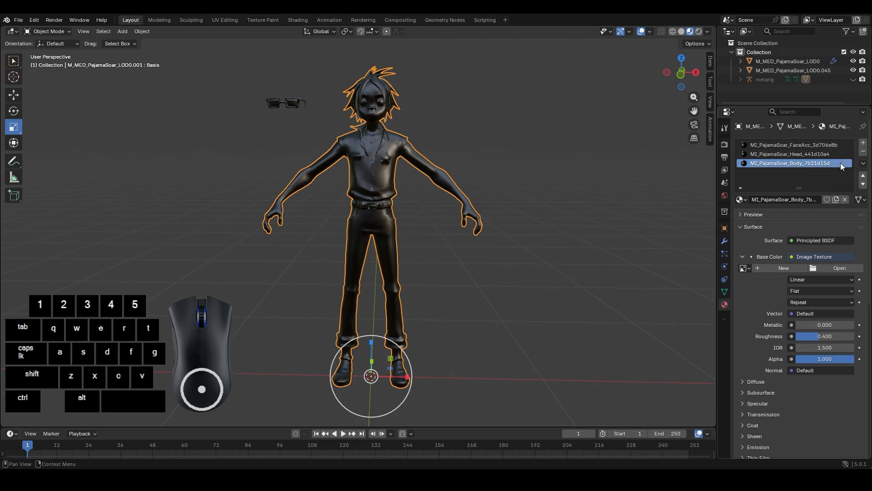
- Load Hair.png from the Textures folder as the base color image of the MI_PajamaSoar_FaceAcc material
{"action": "left_click", "coordinate": [841, 145]}
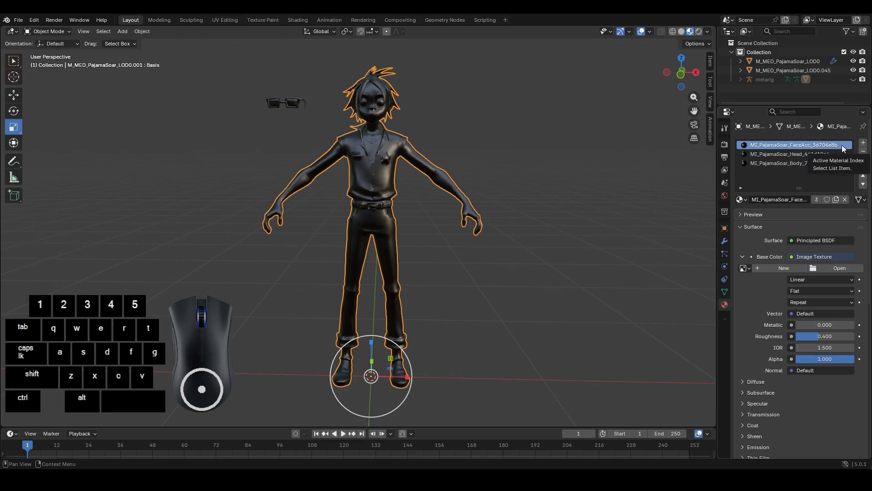
{"action": "left_click", "coordinate": [839, 268]}
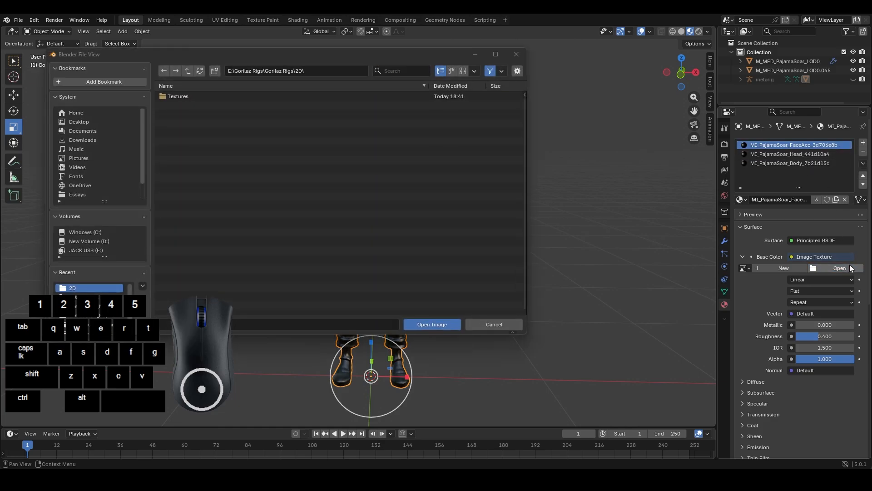
{"action": "left_click", "coordinate": [198, 95]}
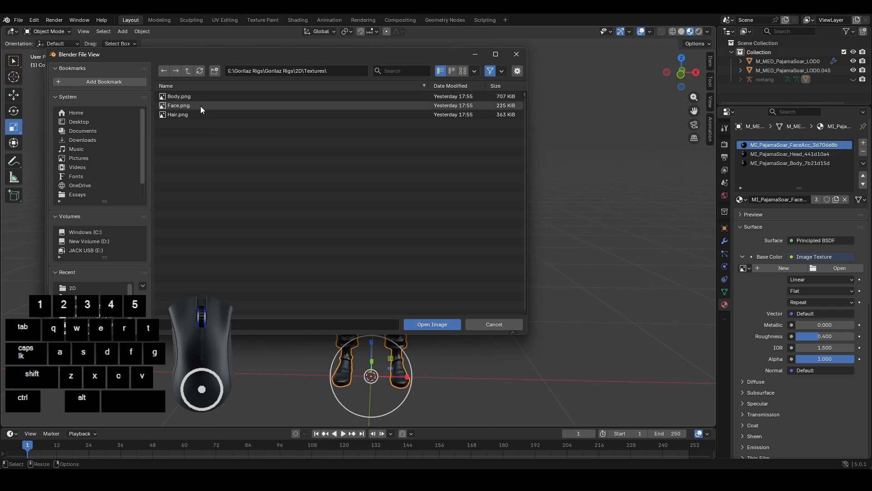
{"action": "double_click", "coordinate": [203, 111]}
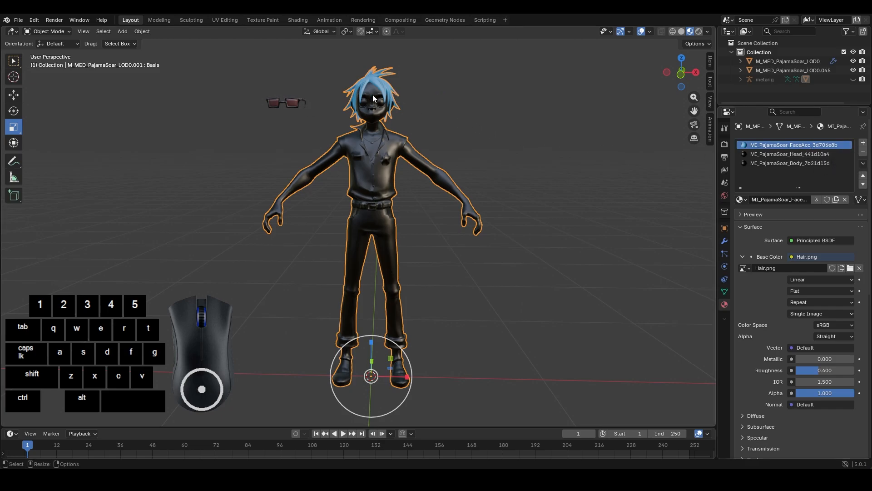
- Load Face.png from the Textures folder as the base color image of the MI_PajamaSoar_Head material
{"action": "left_click", "coordinate": [833, 154]}
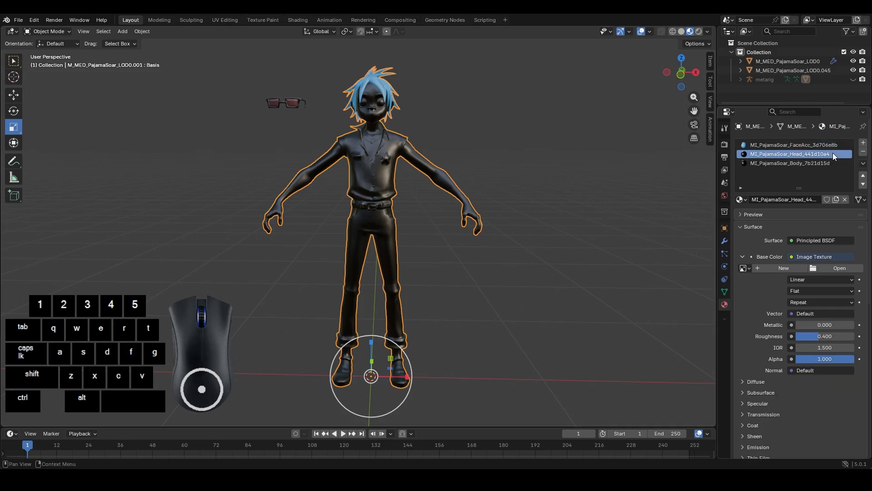
{"action": "left_click", "coordinate": [858, 269]}
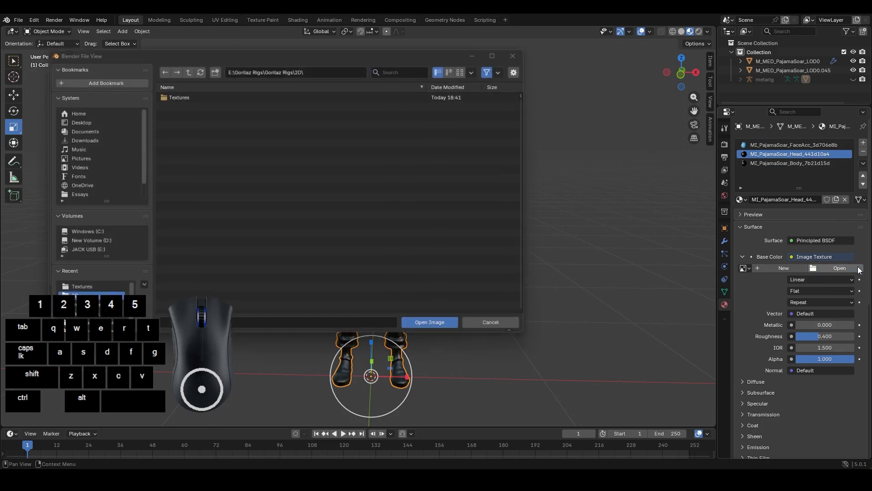
{"action": "left_click", "coordinate": [239, 97]}
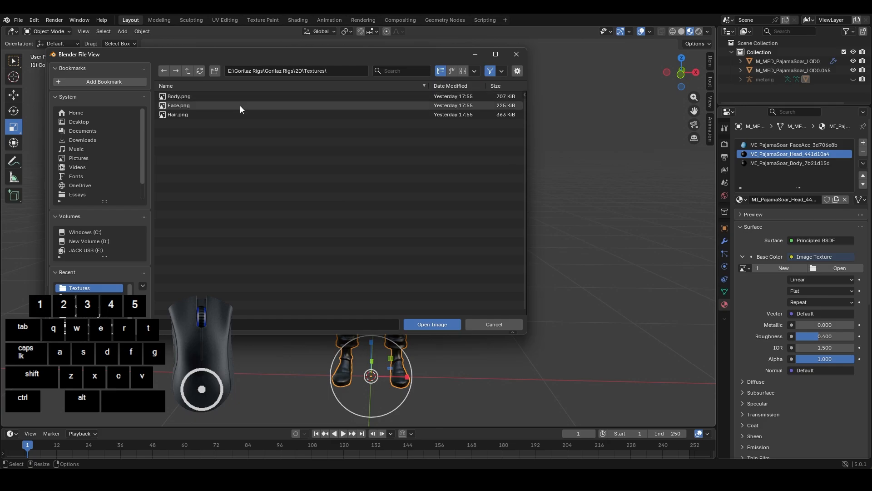
{"action": "double_click", "coordinate": [240, 106]}
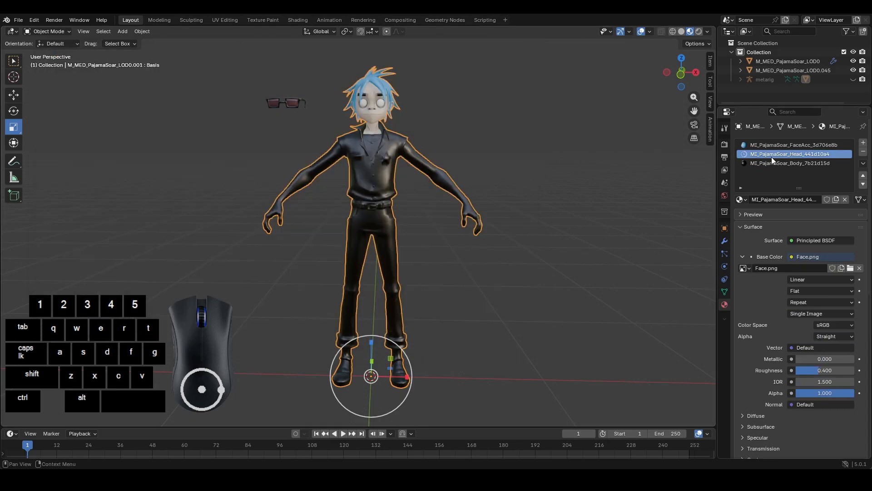
- Load Body.png as the base color image of the MI_PajamaSoar_Body material and display the viewport in Material Preview shading
{"action": "left_click", "coordinate": [818, 162]}
{"action": "left_click", "coordinate": [835, 268]}
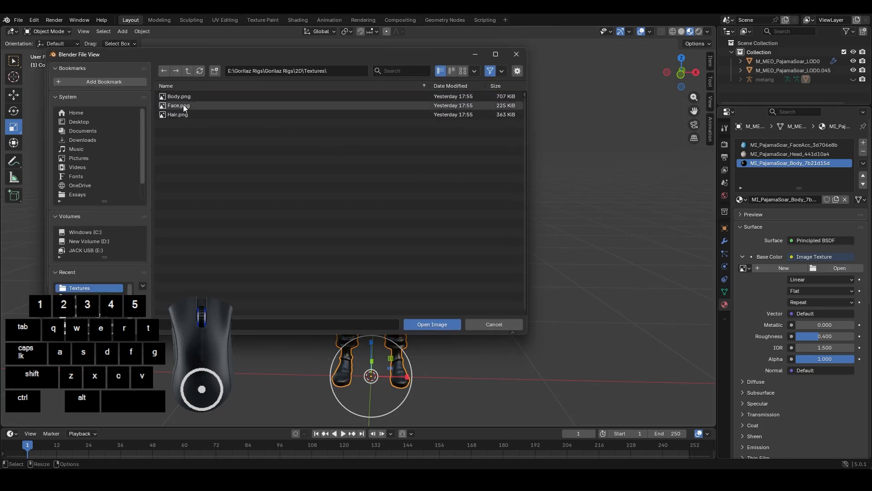
{"action": "double_click", "coordinate": [184, 97]}
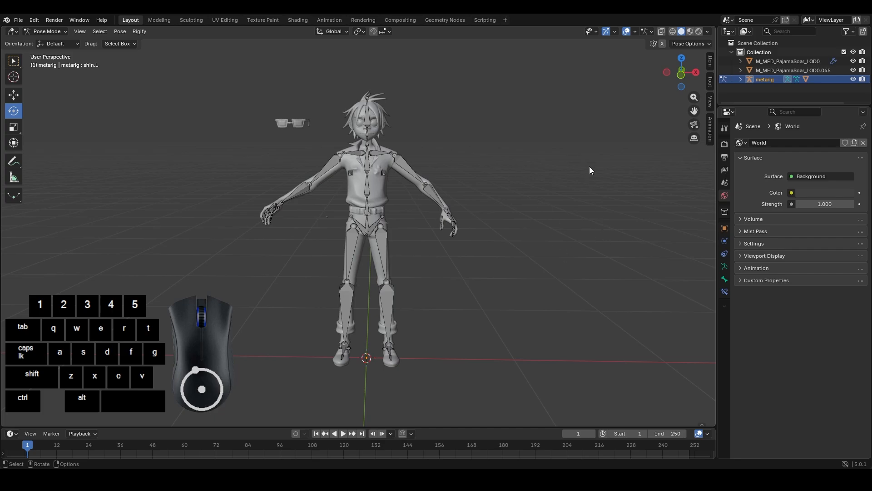
{"action": "left_click", "coordinate": [689, 31]}
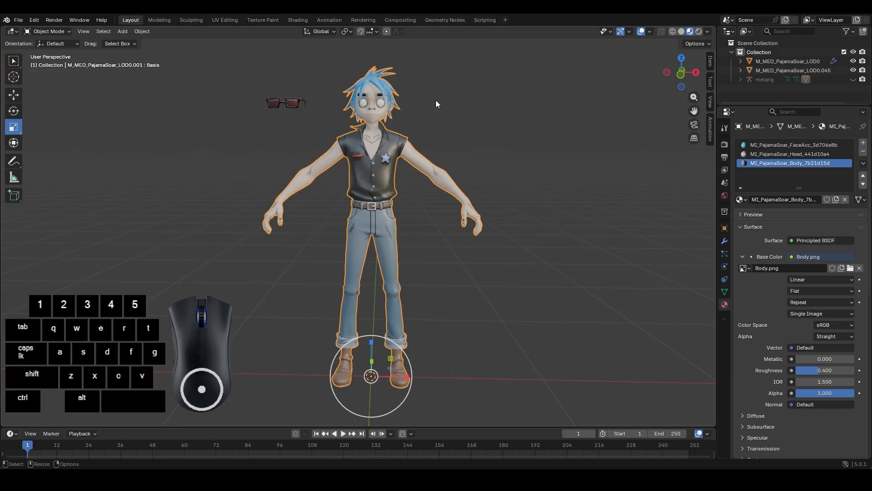
- Unhide the metarig armature, select it in the viewport and switch it to Pose Mode
{"action": "left_click", "coordinate": [853, 80]}
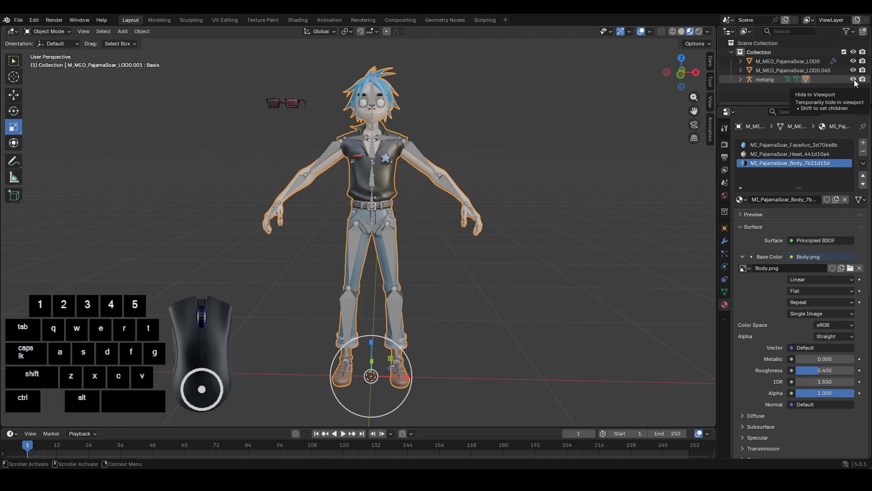
{"action": "left_click", "coordinate": [373, 151]}
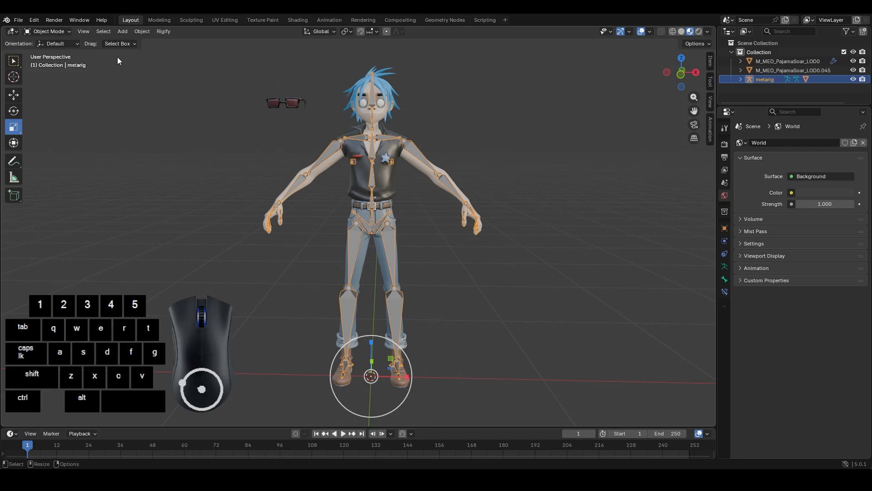
{"action": "left_click", "coordinate": [58, 32]}
{"action": "left_click", "coordinate": [61, 63]}
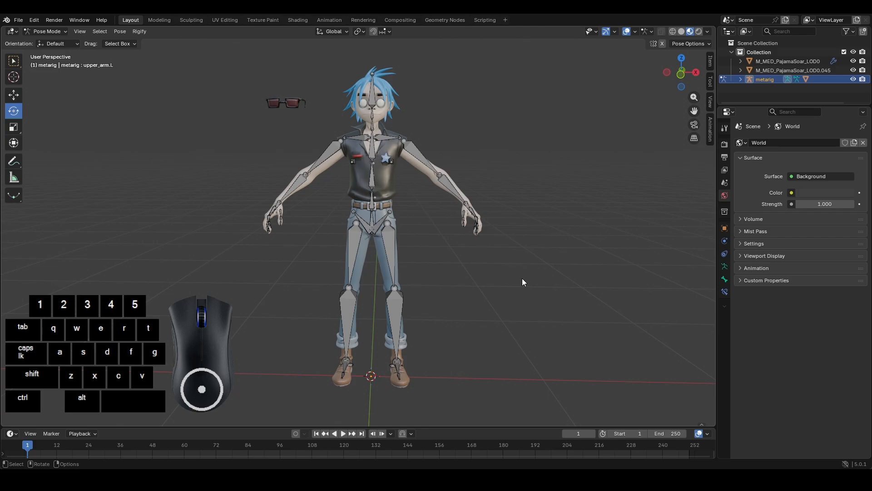
- Rotate the character's left forearm bone slightly around the Z axis at the elbow
{"action": "left_click_drag", "start_coordinate": [538, 202], "coordinate": [507, 209], "text": "alt"}
{"action": "left_click", "coordinate": [438, 185]}
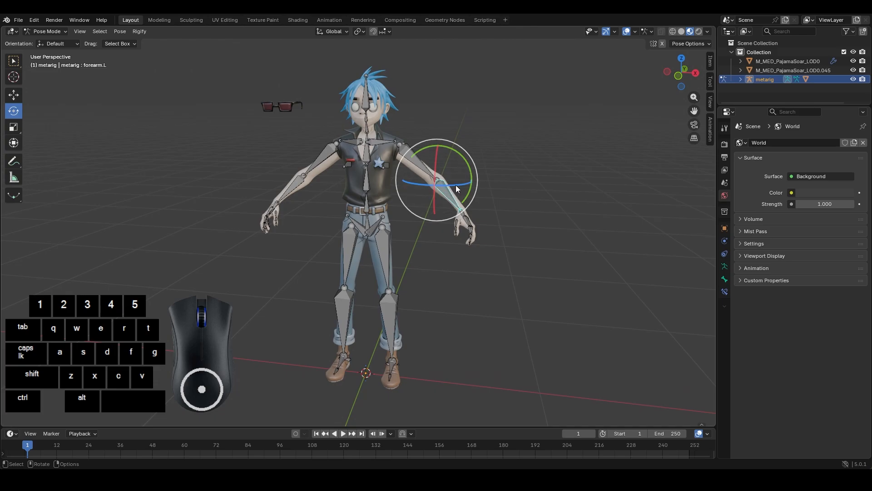
{"action": "left_click_drag", "start_coordinate": [456, 185], "coordinate": [479, 187]}
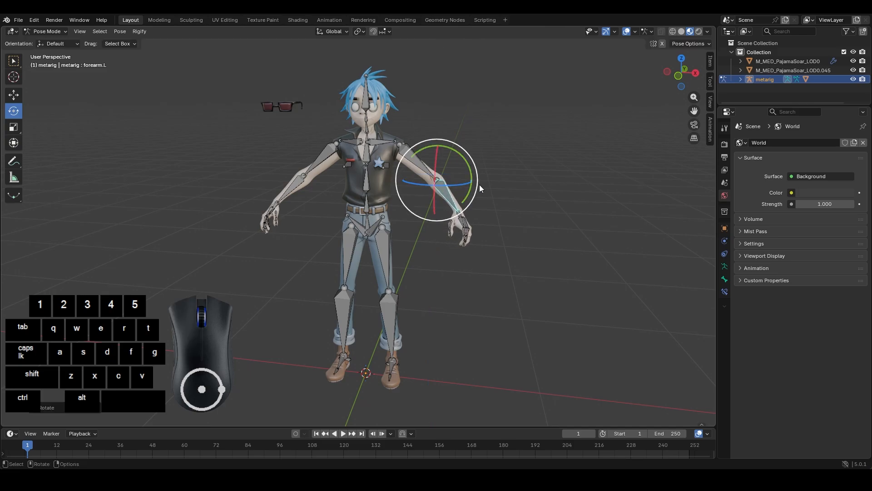
{"action": "middle_click_drag", "start_coordinate": [480, 187], "coordinate": [521, 180]}
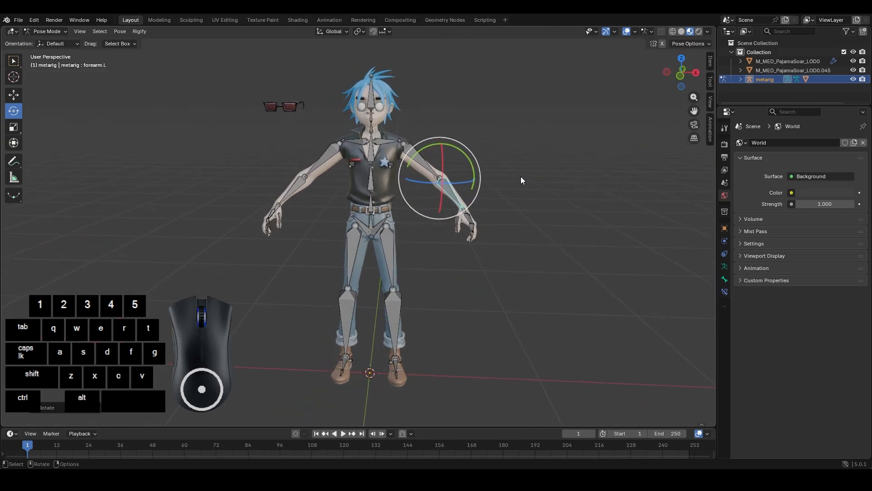
- Rotate the character's right forearm bone around the X axis and check the bend from behind
{"action": "left_click", "coordinate": [284, 194]}
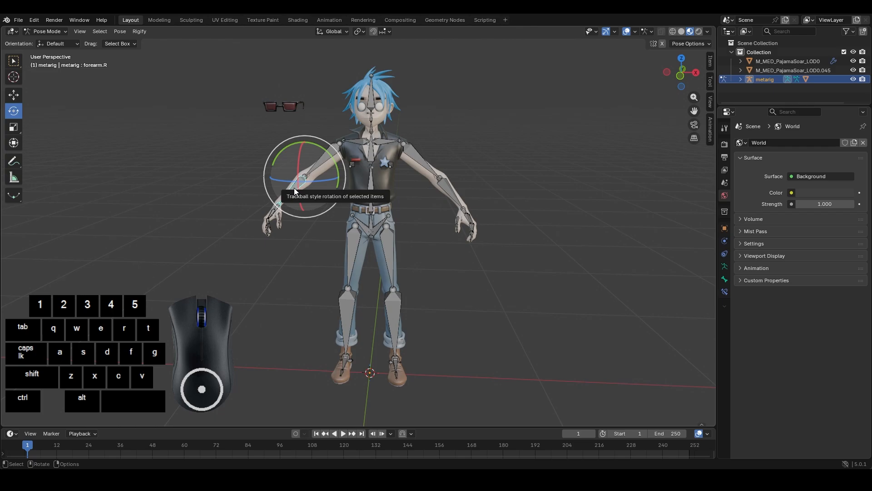
{"action": "left_click_drag", "start_coordinate": [299, 170], "coordinate": [295, 213]}
{"action": "middle_click_drag", "start_coordinate": [296, 214], "coordinate": [500, 203]}
{"action": "scroll", "coordinate": [500, 199], "scroll_direction": "up", "scroll_amount": 7}
{"action": "middle_click_drag", "start_coordinate": [511, 134], "coordinate": [429, 240], "text": "alt"}
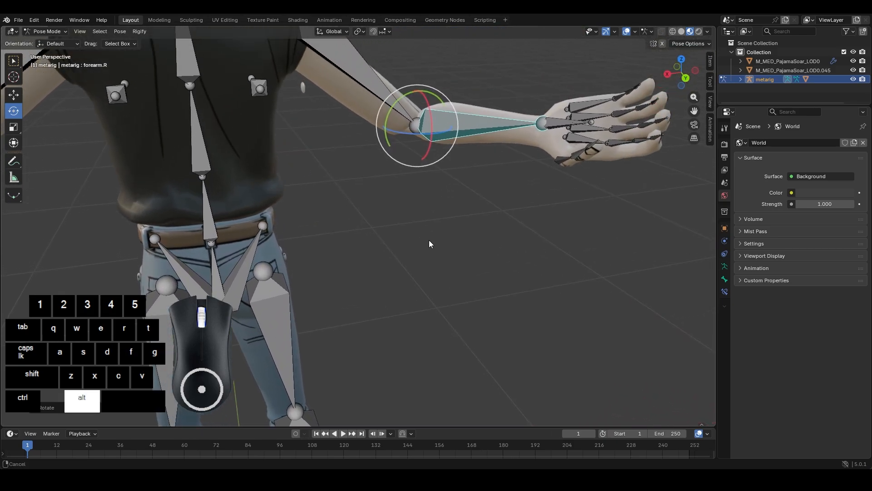
{"action": "scroll", "coordinate": [450, 205], "scroll_direction": "down", "scroll_amount": 5}
{"action": "left_click_drag", "start_coordinate": [471, 179], "coordinate": [269, 123], "text": "alt"}
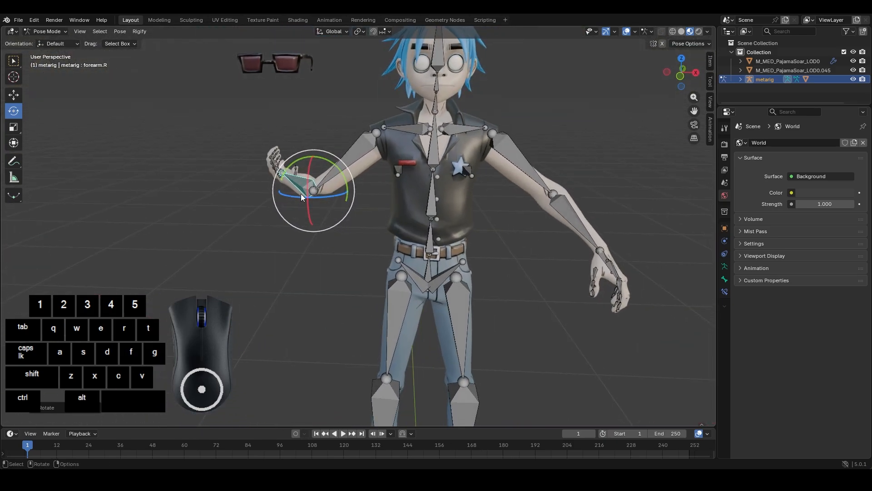
- Rotate the right forearm further at the elbow so it points downward and forward, inspecting the bend up close
{"action": "left_click_drag", "start_coordinate": [298, 199], "coordinate": [285, 146]}
{"action": "left_click_drag", "start_coordinate": [325, 171], "coordinate": [170, 263]}
{"action": "left_click_drag", "start_coordinate": [174, 195], "coordinate": [379, 228], "text": "alt"}
{"action": "scroll", "coordinate": [336, 205], "scroll_direction": "up", "scroll_amount": 5}
{"action": "left_click_drag", "start_coordinate": [291, 179], "coordinate": [232, 179], "text": "alt"}
{"action": "scroll", "coordinate": [281, 188], "scroll_direction": "down", "scroll_amount": 2}
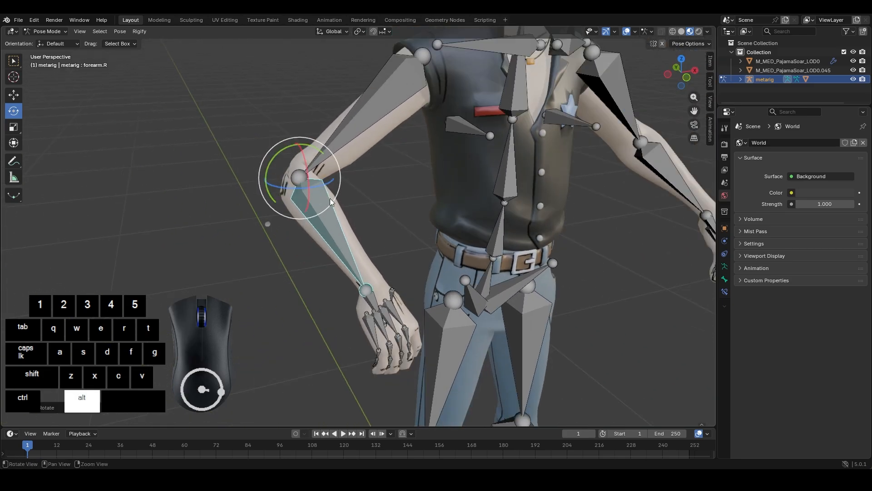
{"action": "scroll", "coordinate": [338, 186], "scroll_direction": "down", "scroll_amount": 3}
{"action": "left_click_drag", "start_coordinate": [357, 198], "coordinate": [307, 199], "text": "alt"}
{"action": "scroll", "coordinate": [339, 186], "scroll_direction": "down", "scroll_amount": 3}
- Try tilting the character's head back by rotating the head bone
{"action": "left_click", "coordinate": [498, 113]}
{"action": "mouse_move", "coordinate": [498, 114]}
{"action": "left_mouse_down", "text": "alt"}
{"action": "mouse_move", "coordinate": [356, 147]}
{"action": "mouse_move", "coordinate": [380, 126]}
{"action": "mouse_move", "coordinate": [503, 115]}
{"action": "left_mouse_up", "text": "alt"}
{"action": "left_click", "coordinate": [370, 141]}
{"action": "left_click_drag", "start_coordinate": [500, 114], "coordinate": [479, 149], "text": "alt"}
{"action": "scroll", "coordinate": [490, 148], "scroll_direction": "up", "scroll_amount": 4}
{"action": "left_click_drag", "start_coordinate": [551, 141], "coordinate": [429, 133], "text": "alt+shift"}
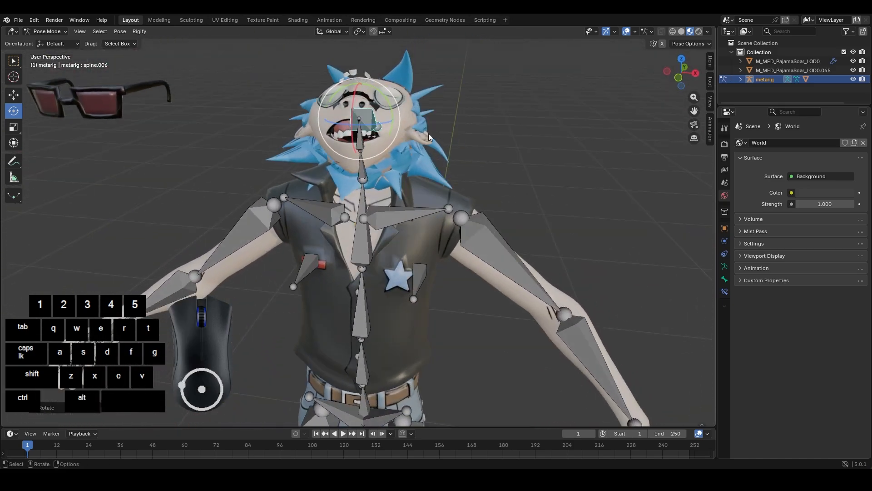
{"action": "left_click_drag", "start_coordinate": [318, 114], "coordinate": [439, 116], "text": "alt"}
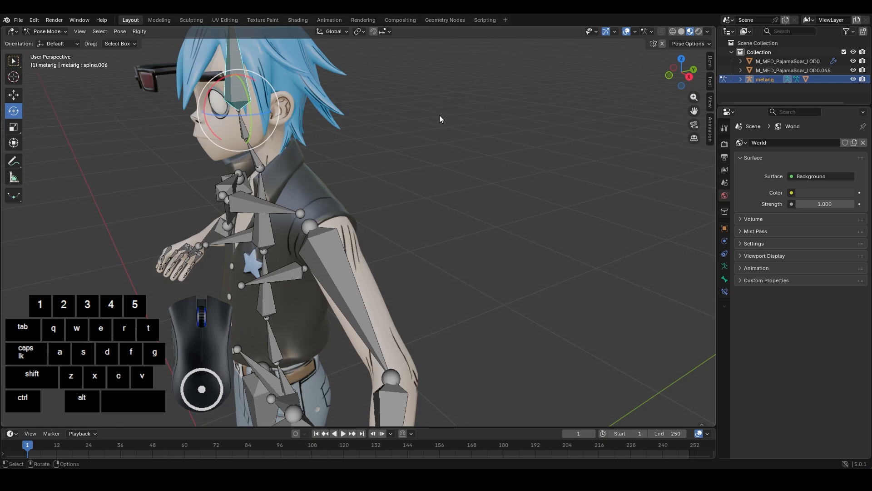
{"action": "scroll", "coordinate": [473, 167], "scroll_direction": "down", "scroll_amount": 4}
{"action": "left_click_drag", "start_coordinate": [419, 239], "coordinate": [470, 170], "text": "alt"}
{"action": "left_click_drag", "start_coordinate": [442, 140], "coordinate": [443, 148], "text": "alt"}
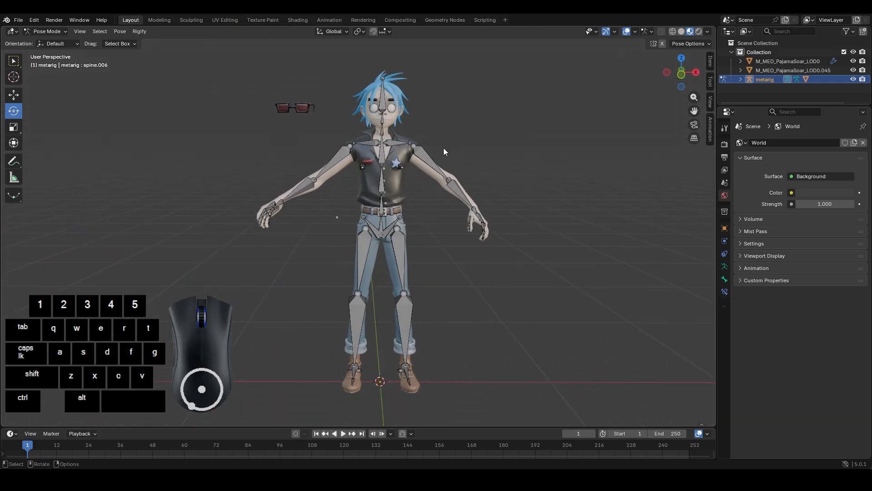
- Bend the left leg into a raised step by rotating the shin bone and swinging the thigh bone forward
{"action": "left_click", "coordinate": [403, 306]}
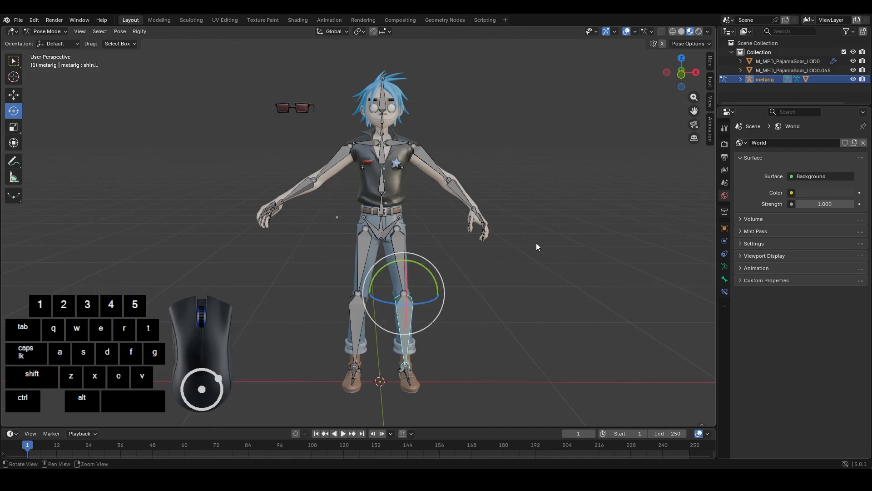
{"action": "left_click_drag", "start_coordinate": [536, 243], "coordinate": [462, 249], "text": "alt"}
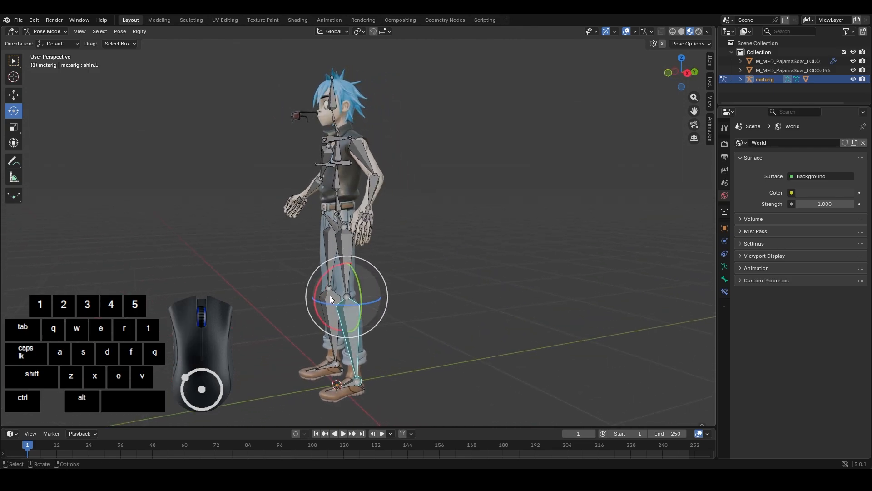
{"action": "mouse_move", "coordinate": [318, 285]}
{"action": "left_mouse_down"}
{"action": "mouse_move", "coordinate": [303, 297]}
{"action": "mouse_move", "coordinate": [319, 280]}
{"action": "left_mouse_up"}
{"action": "left_click", "coordinate": [346, 249]}
{"action": "left_click_drag", "start_coordinate": [321, 204], "coordinate": [436, 268]}
{"action": "left_click", "coordinate": [280, 269]}
- Rotate the left foot bone at the ankle to adjust the raised foot's tilt, and switch to the Move tool
{"action": "left_click", "coordinate": [494, 332]}
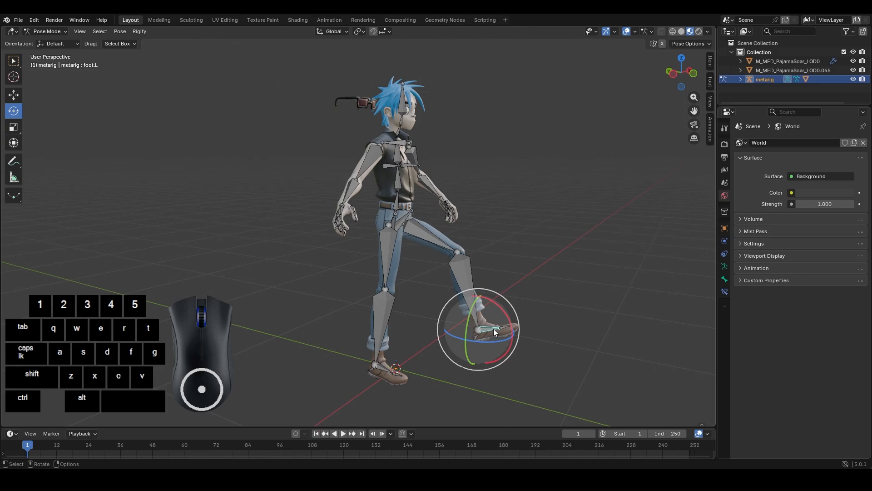
{"action": "left_click_drag", "start_coordinate": [505, 317], "coordinate": [506, 312]}
{"action": "left_click_drag", "start_coordinate": [574, 249], "coordinate": [469, 238], "text": "alt"}
{"action": "middle_click_drag", "start_coordinate": [469, 238], "coordinate": [480, 174], "text": "alt"}
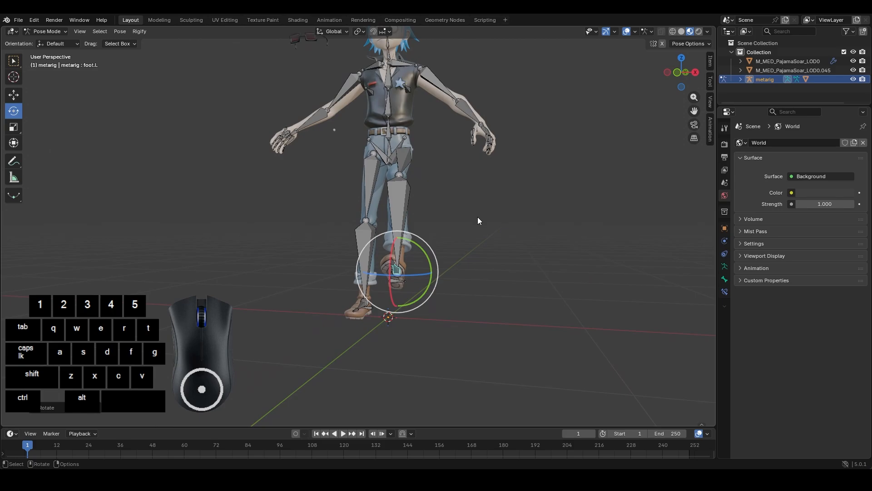
{"action": "left_click_drag", "start_coordinate": [490, 223], "coordinate": [448, 228], "text": "alt"}
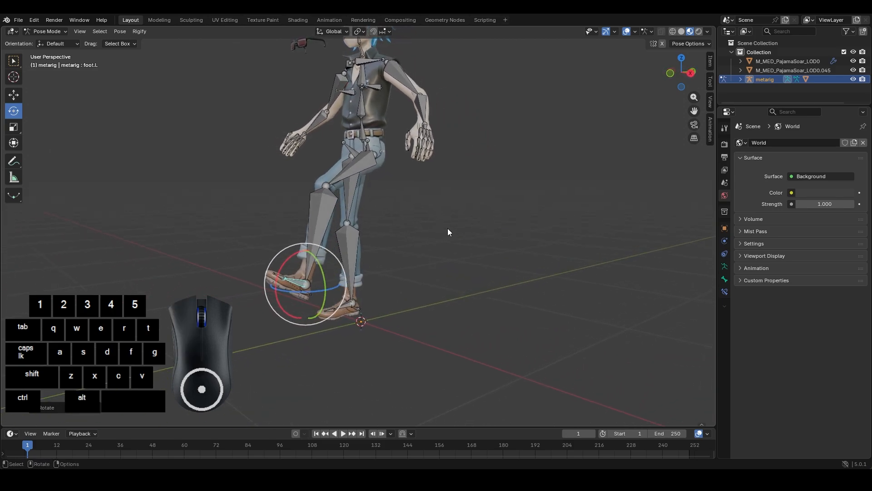
{"action": "left_click_drag", "start_coordinate": [293, 256], "coordinate": [282, 261]}
{"action": "key", "text": "w"}
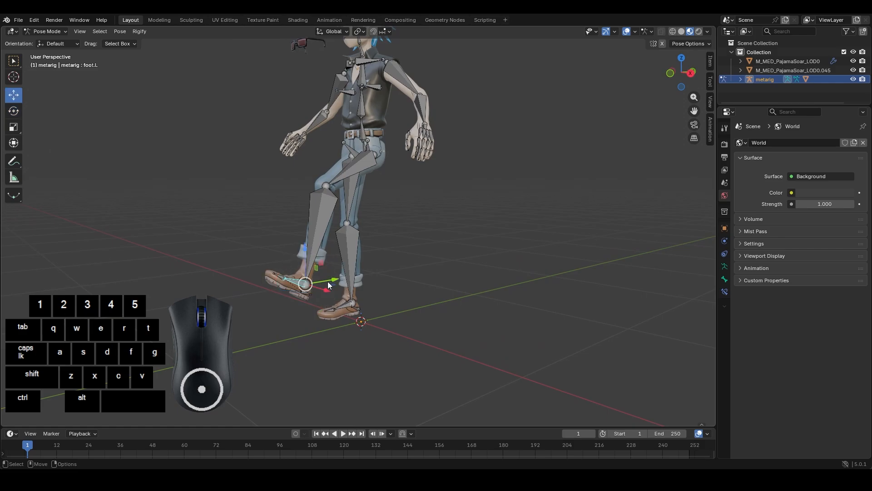
- Try moving the left foot bone with the Move tool from two viewing angles, undoing each move
{"action": "left_click_drag", "start_coordinate": [325, 289], "coordinate": [341, 277]}
{"action": "left_click_drag", "start_coordinate": [384, 254], "coordinate": [435, 252], "text": "alt"}
{"action": "scroll", "coordinate": [435, 252], "scroll_direction": "up", "scroll_amount": 3}
{"action": "scroll", "coordinate": [435, 252], "scroll_direction": "down", "scroll_amount": 1}
{"action": "key", "text": "ctrl+z"}
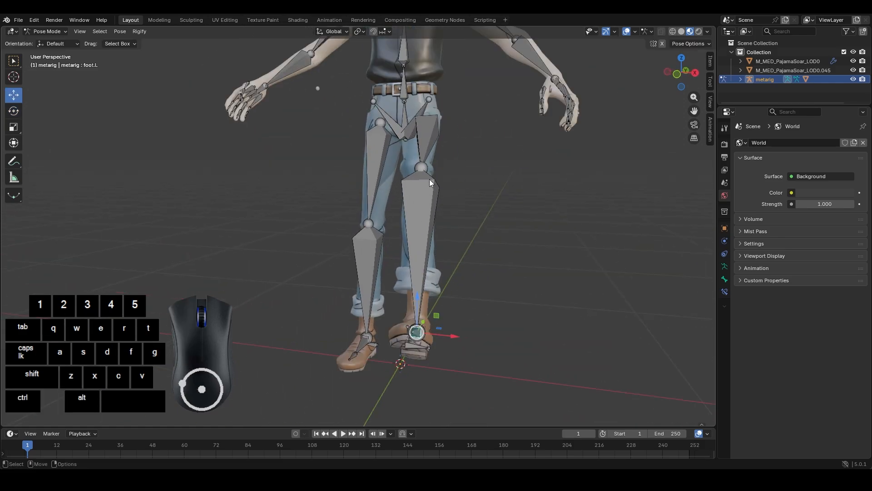
{"action": "left_click_drag", "start_coordinate": [464, 183], "coordinate": [524, 194], "text": "alt"}
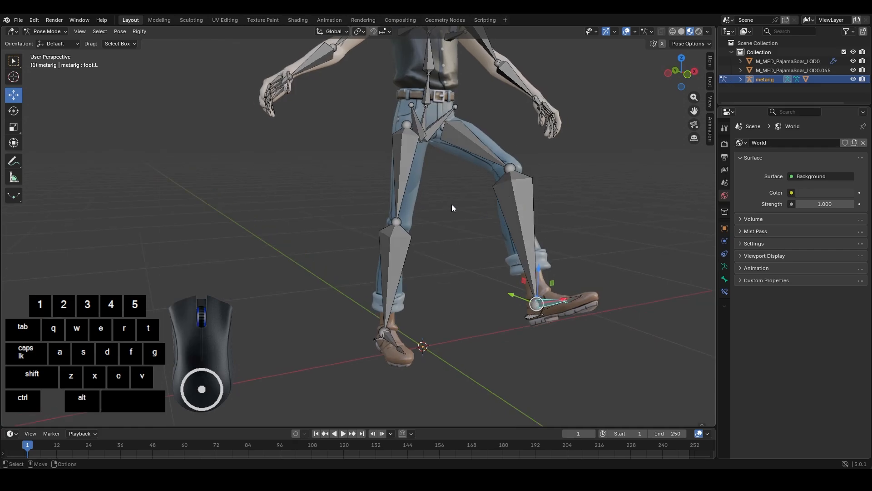
{"action": "left_click_drag", "start_coordinate": [562, 303], "coordinate": [544, 299]}
{"action": "key", "text": "ctrl+z"}
- Try shifting the left shin bone at the knee with the Move tool, and undo the last move
{"action": "left_click", "coordinate": [519, 224]}
{"action": "left_click_drag", "start_coordinate": [521, 164], "coordinate": [537, 170]}
{"action": "left_click_drag", "start_coordinate": [431, 204], "coordinate": [435, 223], "text": "alt"}
{"action": "left_click_drag", "start_coordinate": [486, 180], "coordinate": [413, 204]}
{"action": "key", "text": "ctrl+z"}
- Raise the left forearm into a waving pose by rotating its bone upward at the elbow
{"action": "left_click_drag", "start_coordinate": [539, 146], "coordinate": [413, 58], "text": "alt+shift"}
{"action": "left_click", "coordinate": [506, 174]}
{"action": "key", "text": "e"}
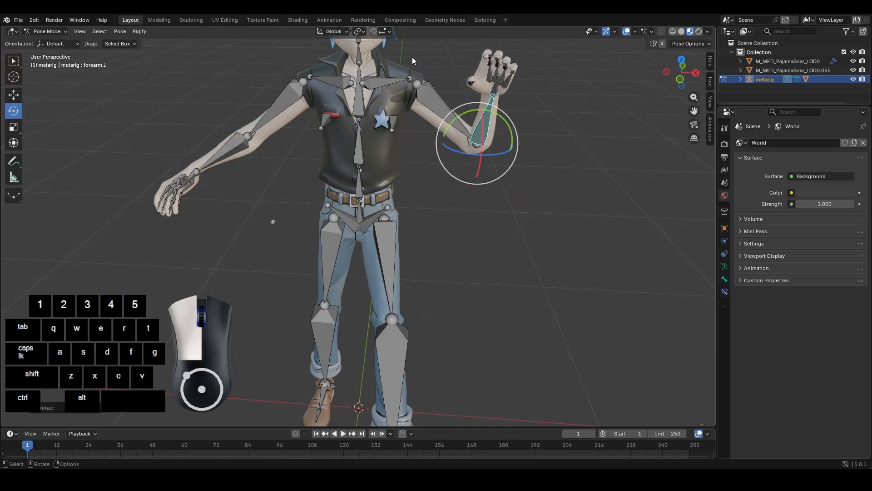
{"action": "left_click_drag", "start_coordinate": [505, 159], "coordinate": [505, 138], "text": "alt"}
{"action": "scroll", "coordinate": [535, 198], "scroll_direction": "down", "scroll_amount": 4}
{"action": "left_click", "coordinate": [525, 200]}
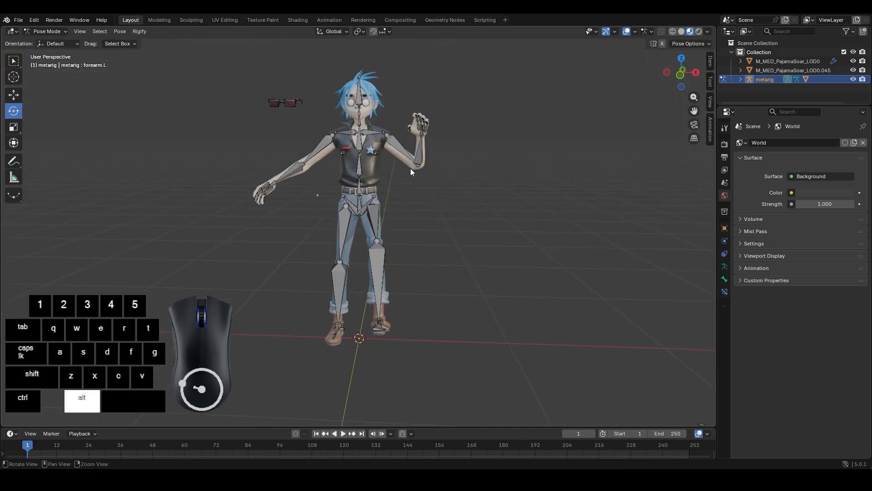
- Hide the metarig in the viewport and inspect the posed character without its bones
{"action": "left_click_drag", "start_coordinate": [410, 169], "coordinate": [414, 174], "text": "alt"}
{"action": "left_click", "coordinate": [853, 79]}
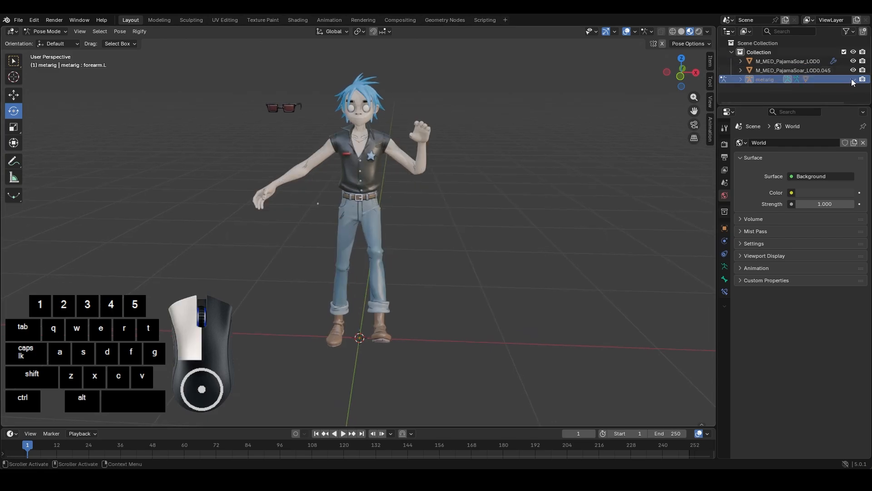
{"action": "left_click_drag", "start_coordinate": [490, 139], "coordinate": [449, 159], "text": "alt"}
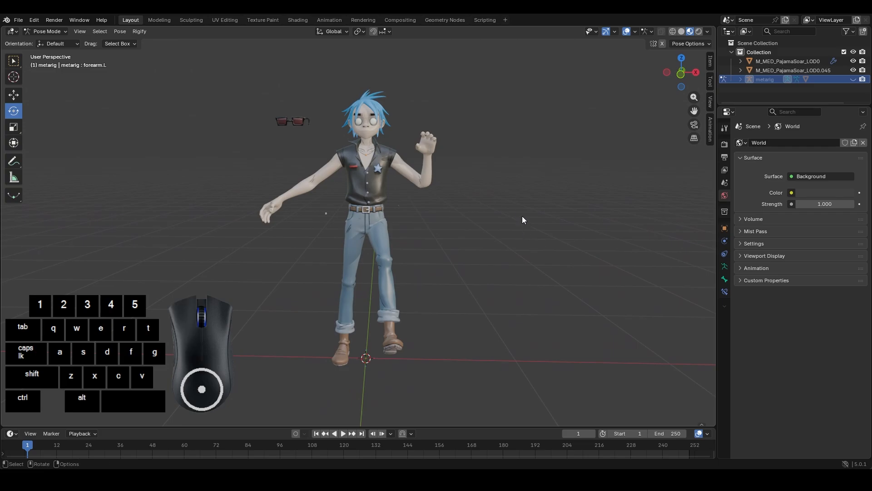